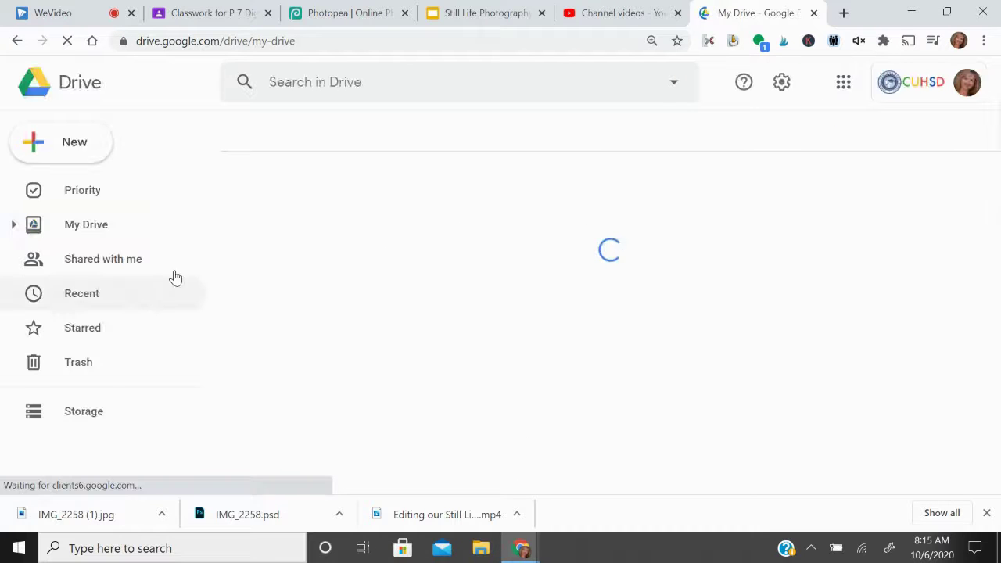
Step: Navigate Shared drives into Del Mar Digital Photo/ Video 2020_2021, then Period 6 Digital Photo 1, then Balance
click(118, 262)
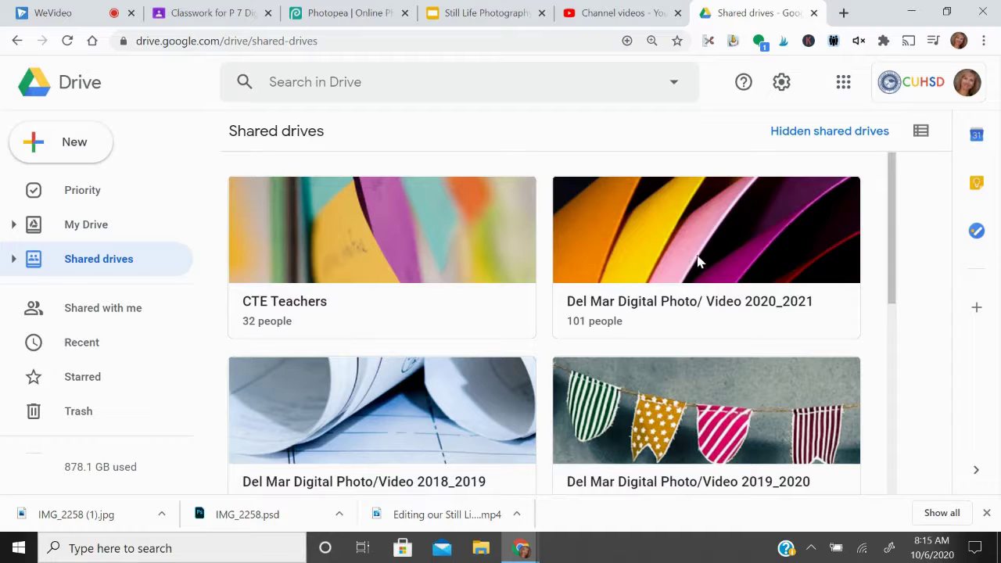
double_click(702, 252)
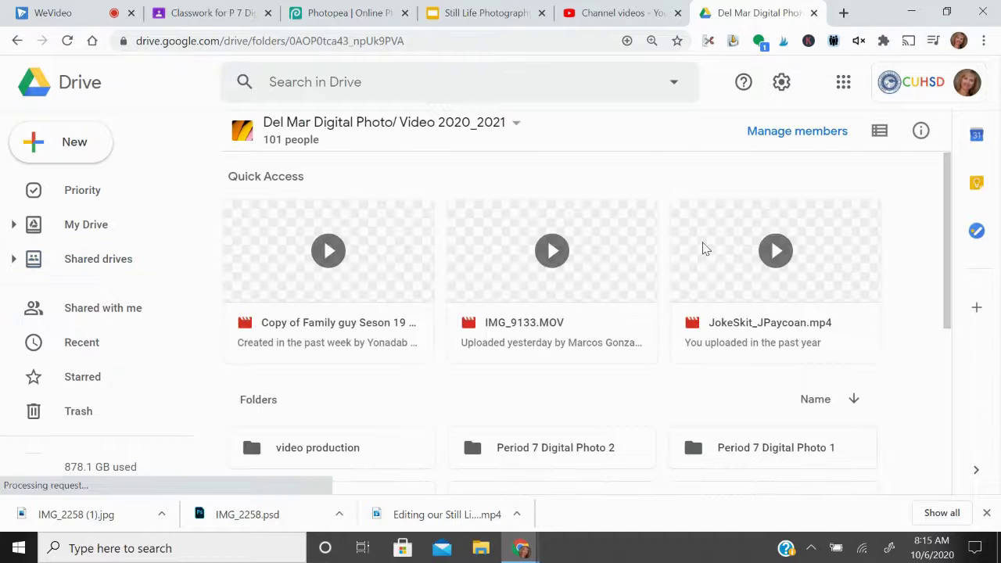
drag(949, 202, 954, 282)
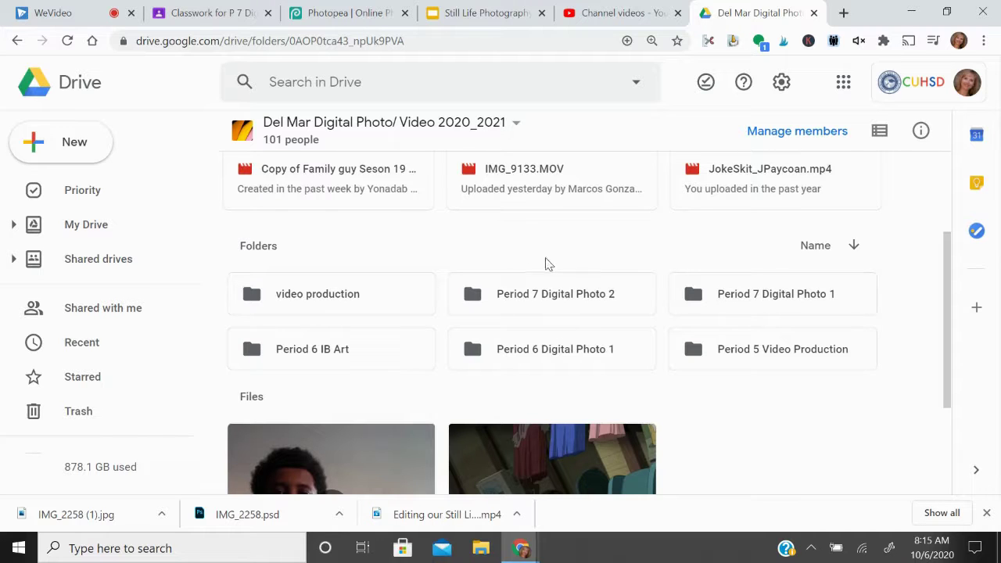
double_click(596, 351)
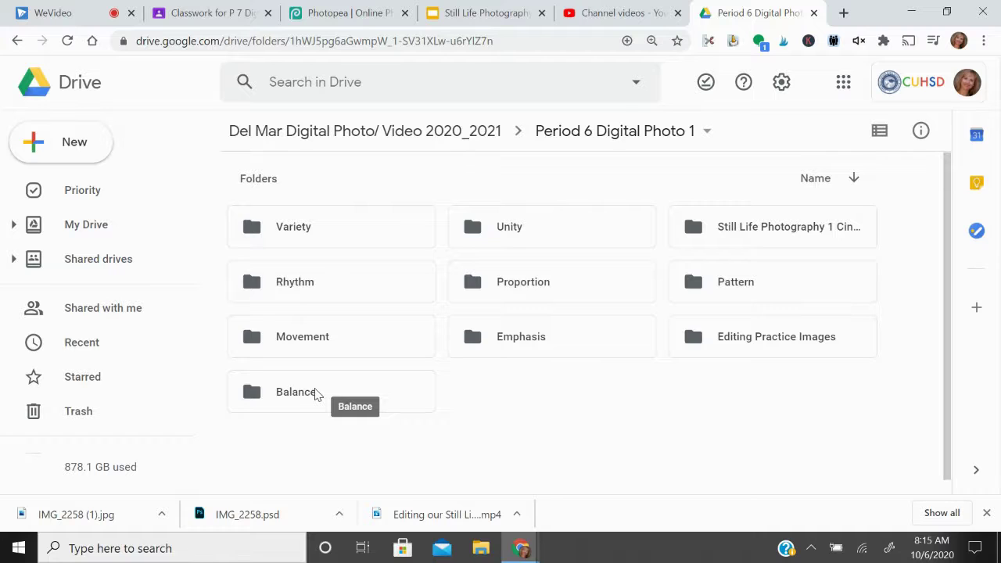
double_click(316, 395)
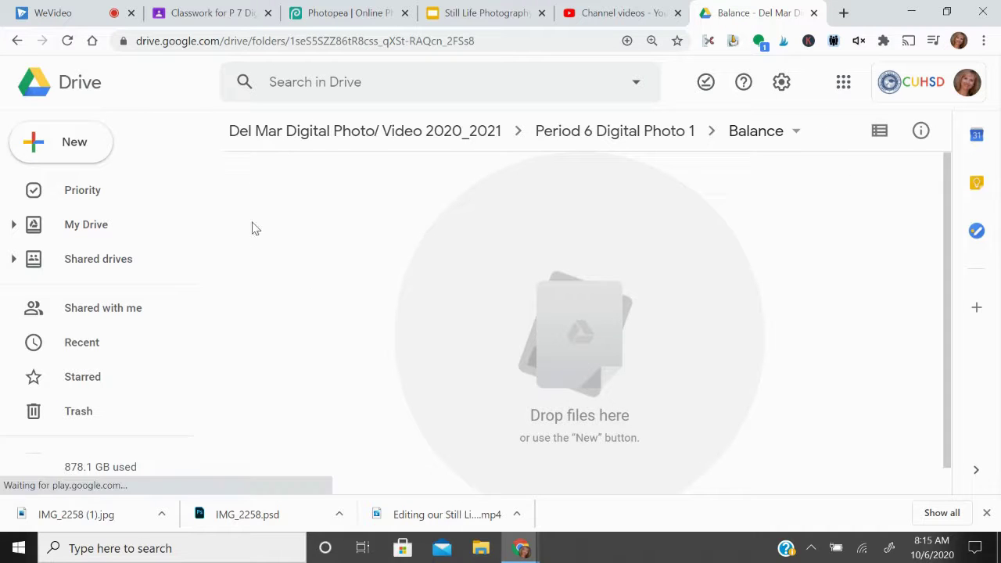
Step: Start a file upload into Balance and pick the IMG_2258 PSD in Downloads
click(30, 147)
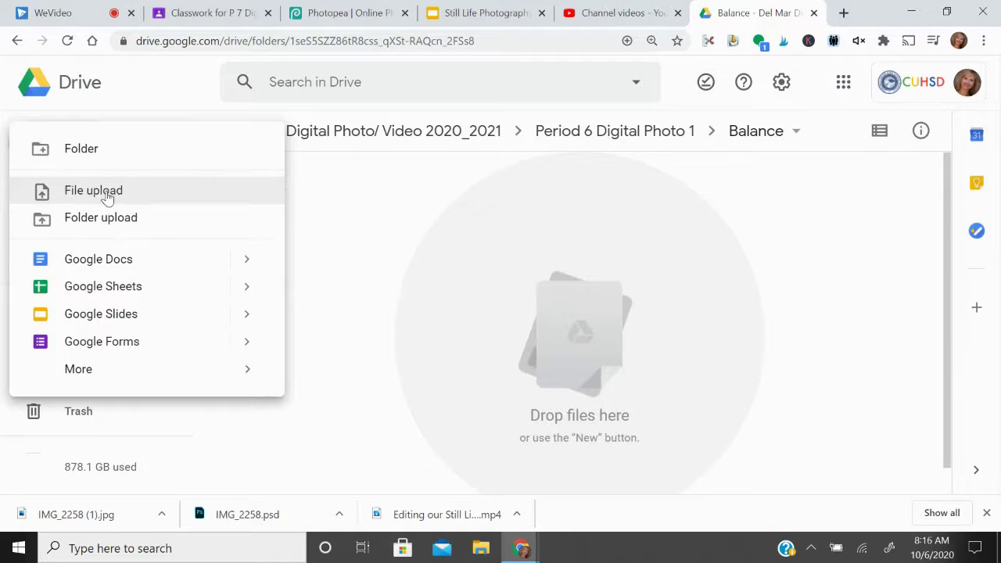
click(93, 191)
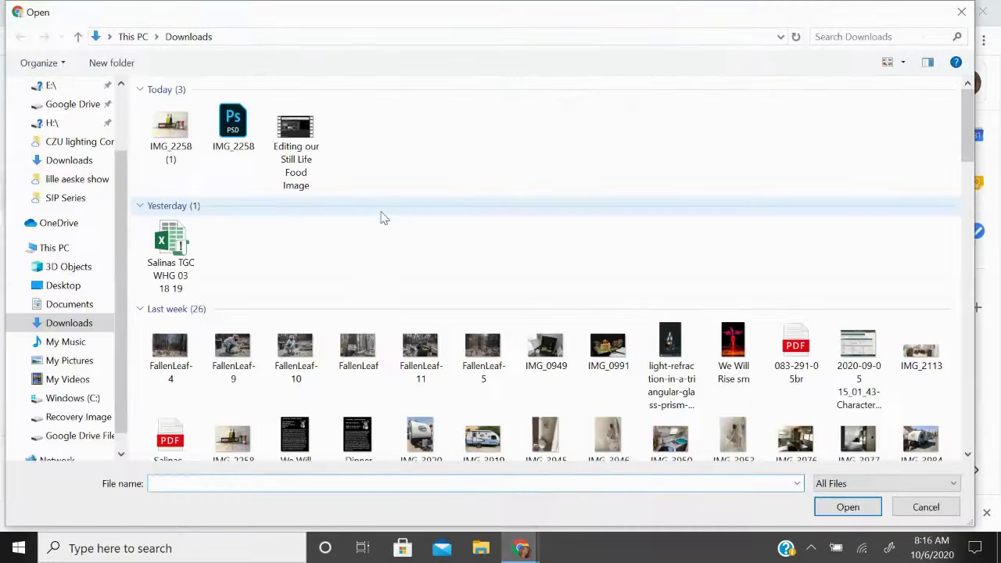
click(167, 141)
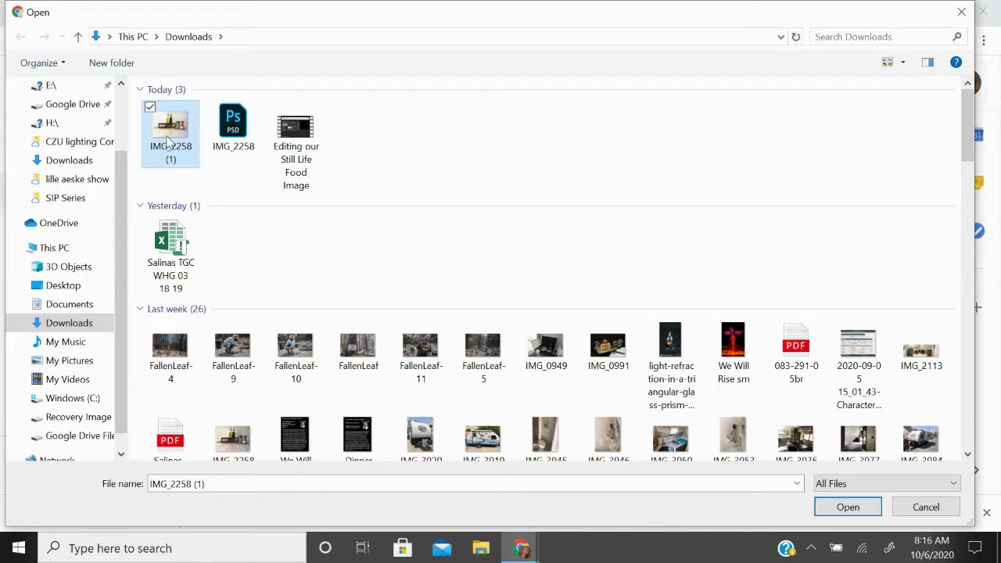
click(237, 135)
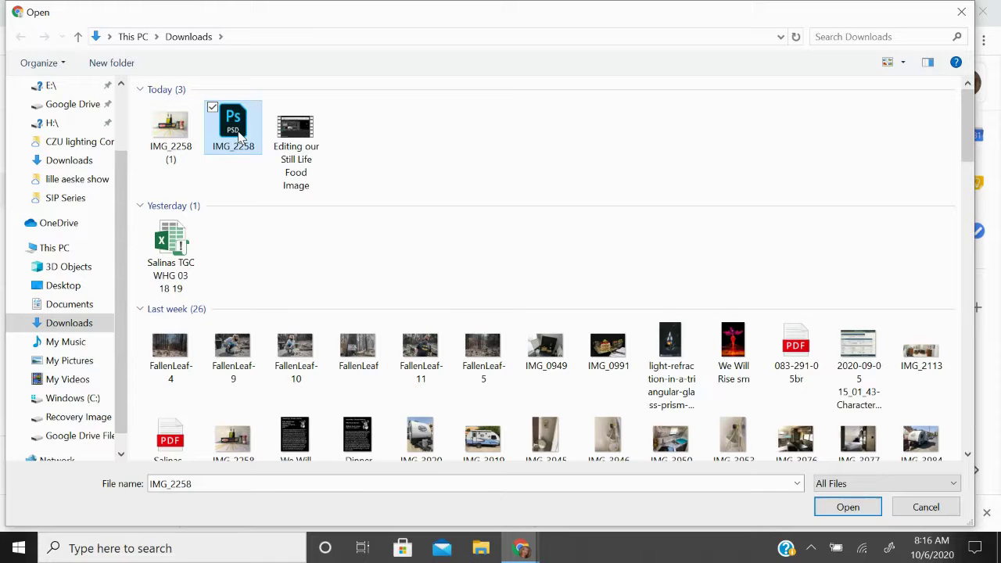
right_click(233, 152)
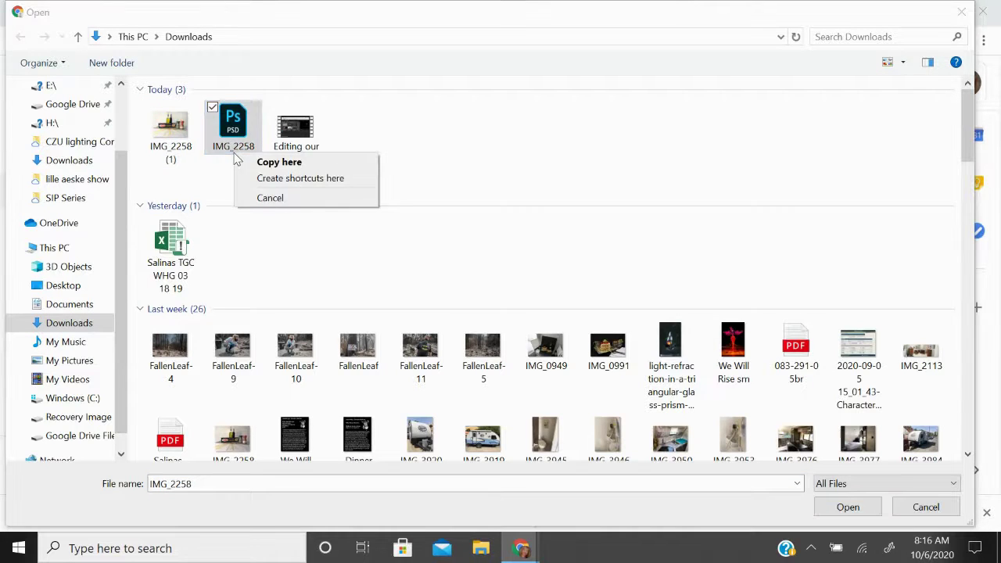
click(216, 190)
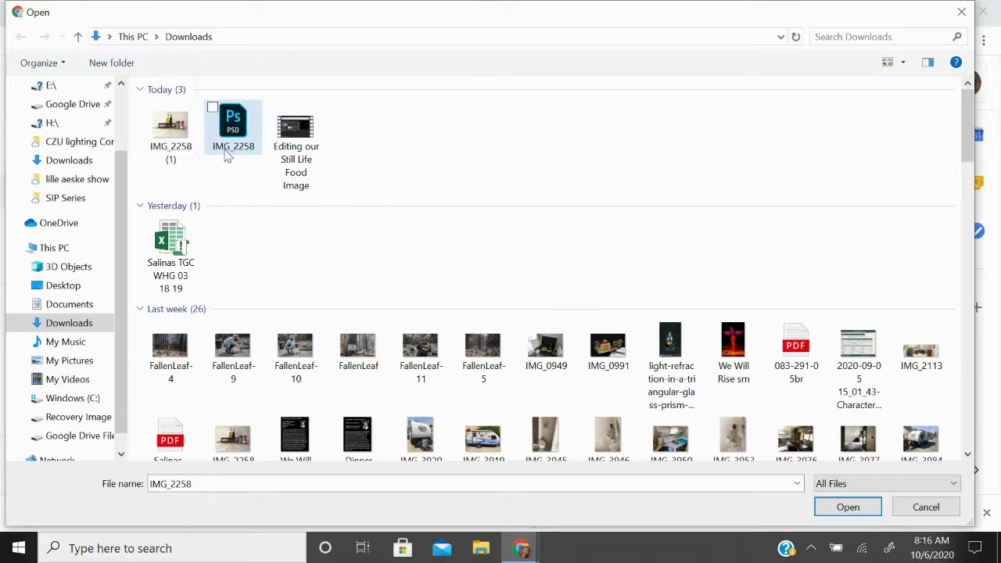
Step: Rename the IMG_2258 PSD to CSalinas_radialbalance, dismiss the File not found error, and reselect it
right_click(237, 154)
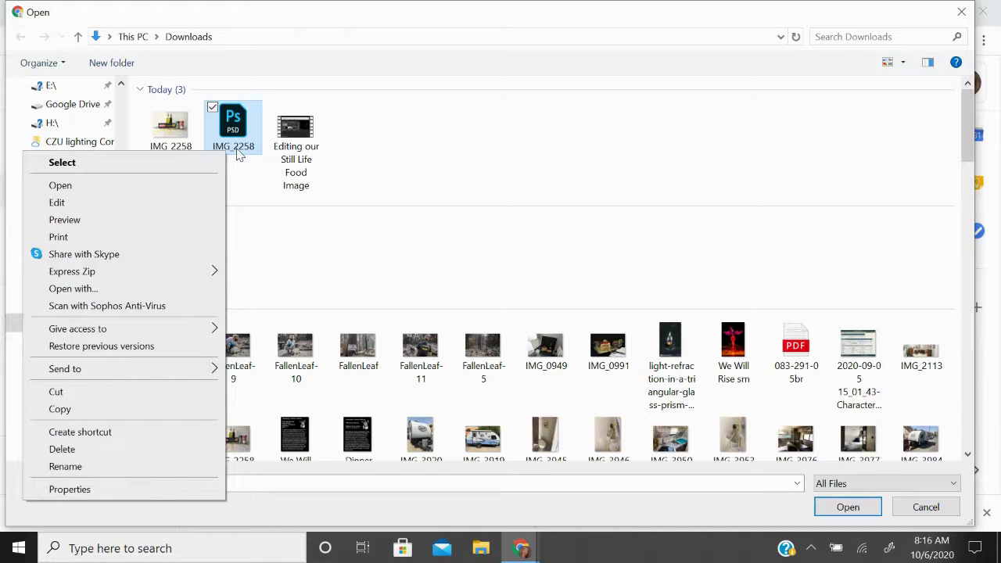
click(76, 467)
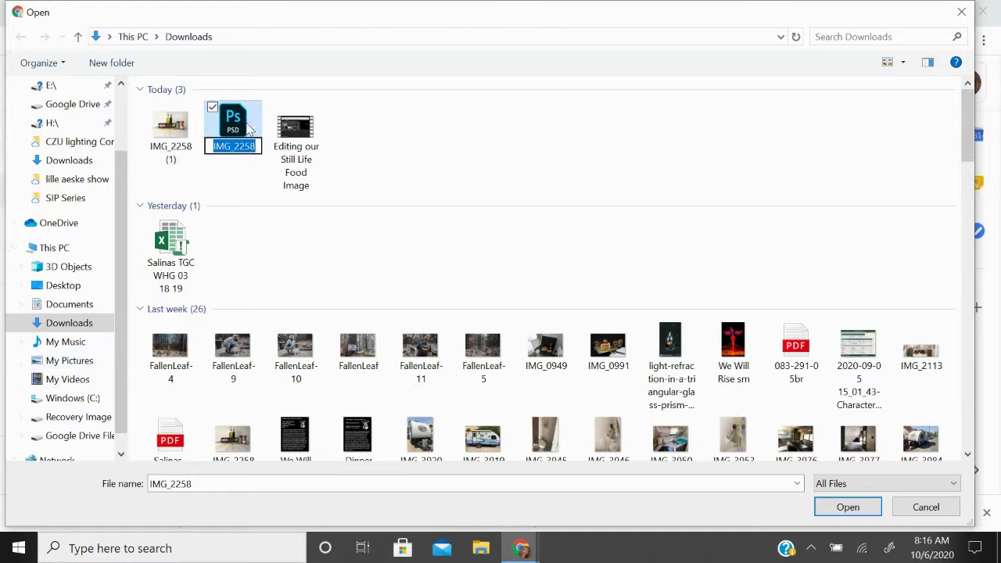
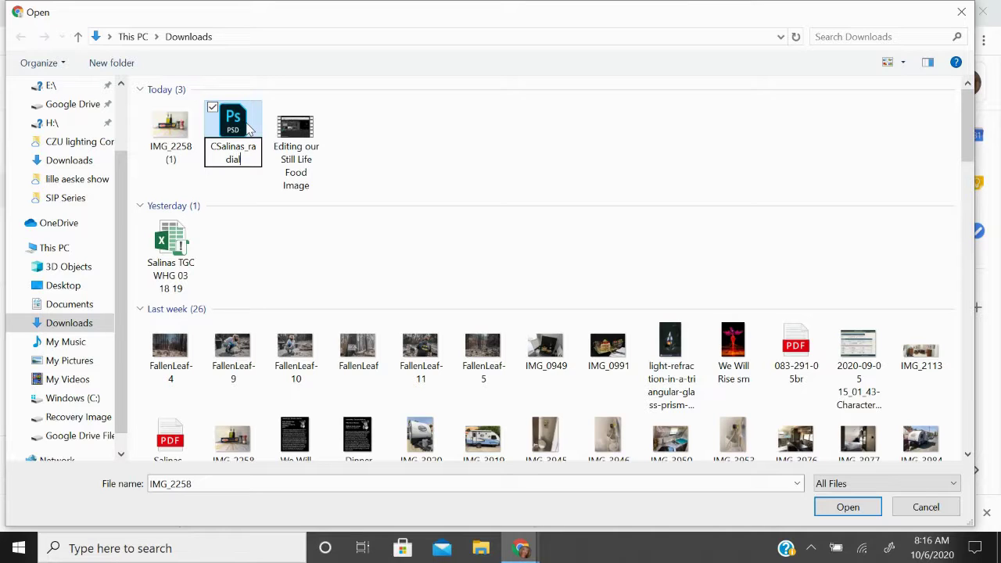
click(848, 508)
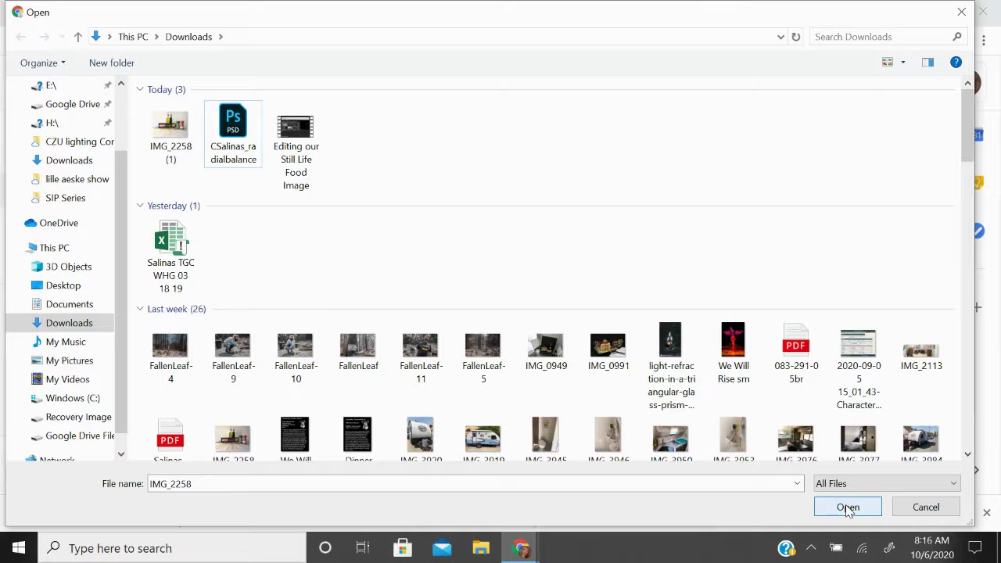
click(848, 508)
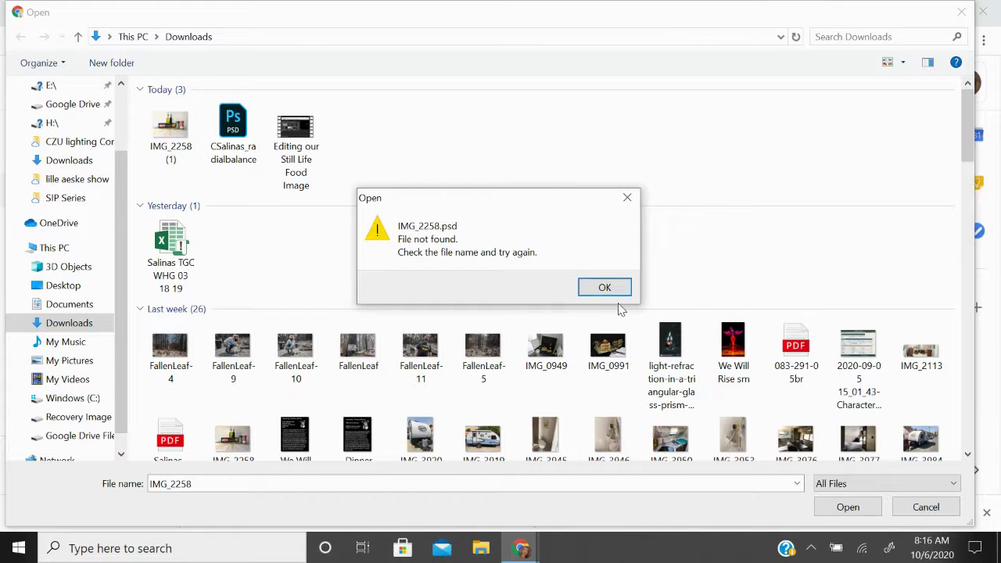
click(621, 288)
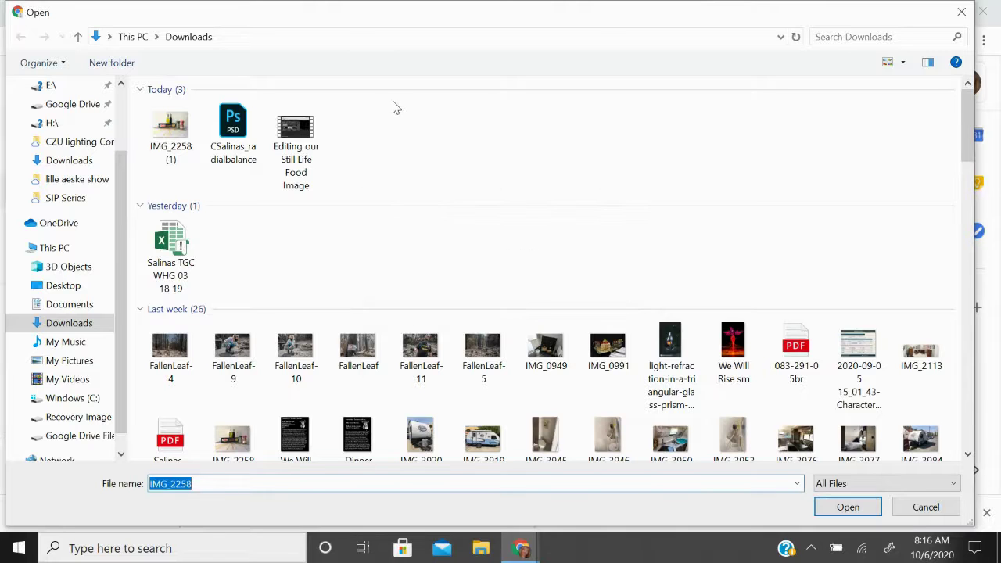
click(229, 151)
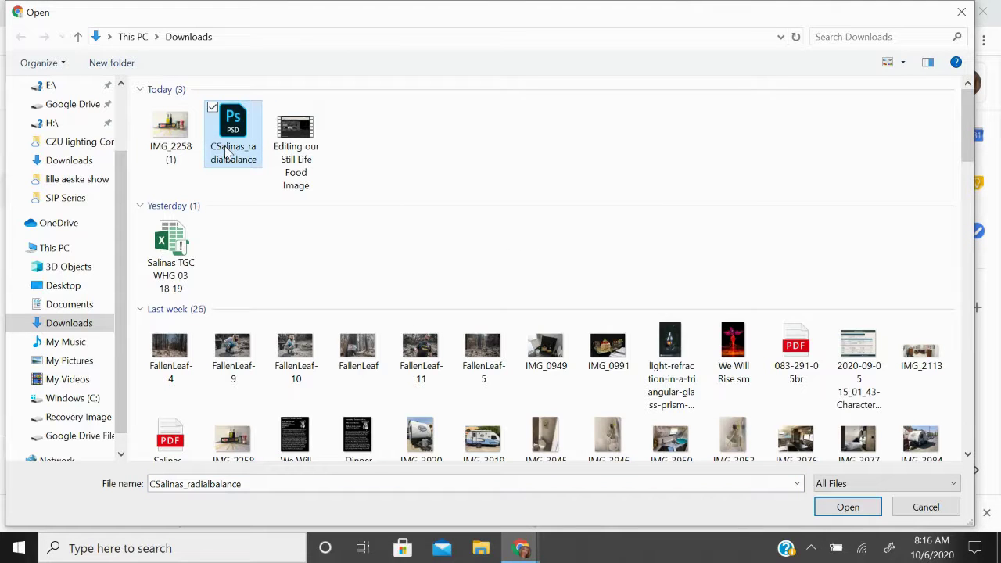
click(848, 507)
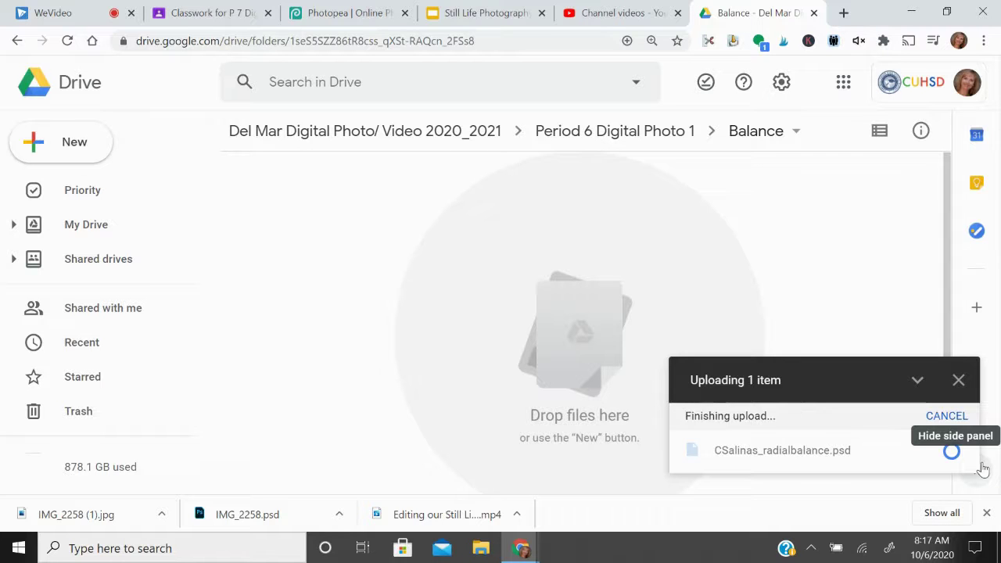
click(349, 13)
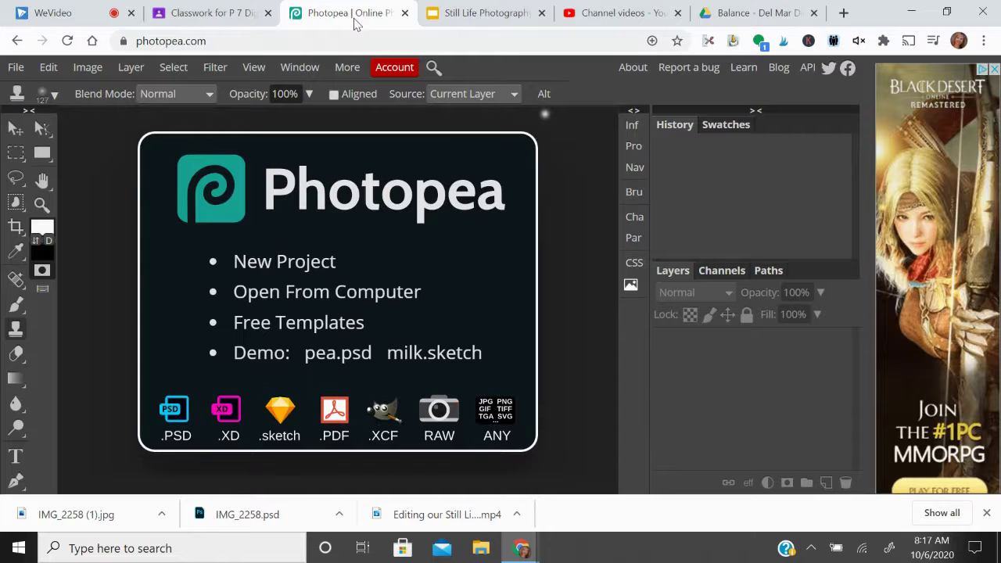
click(14, 67)
click(29, 116)
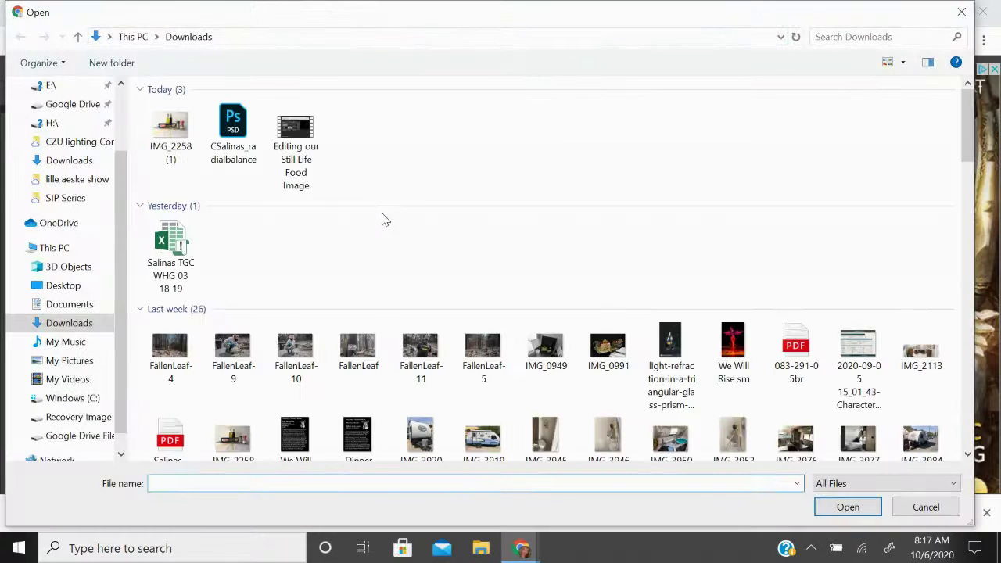
click(233, 129)
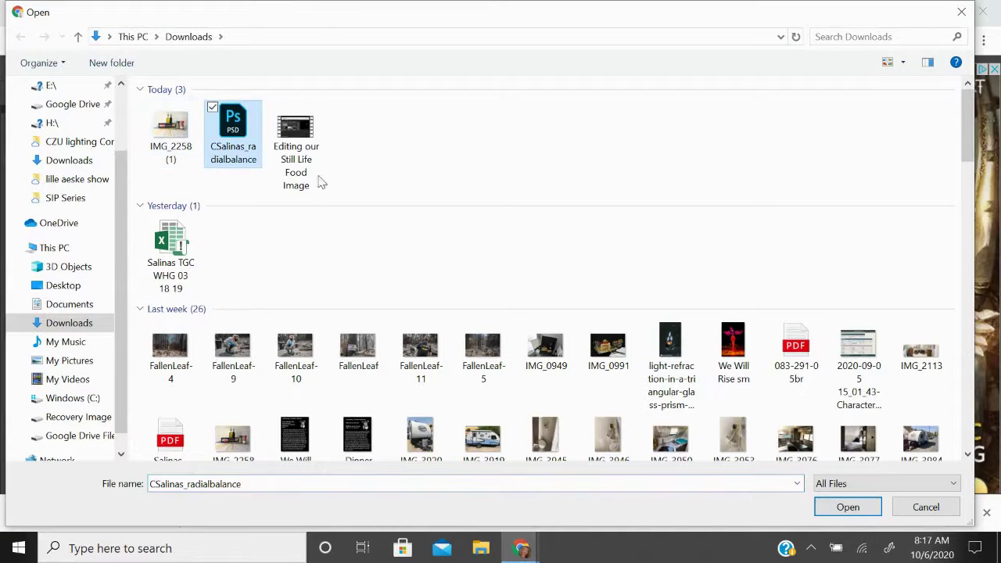
click(848, 506)
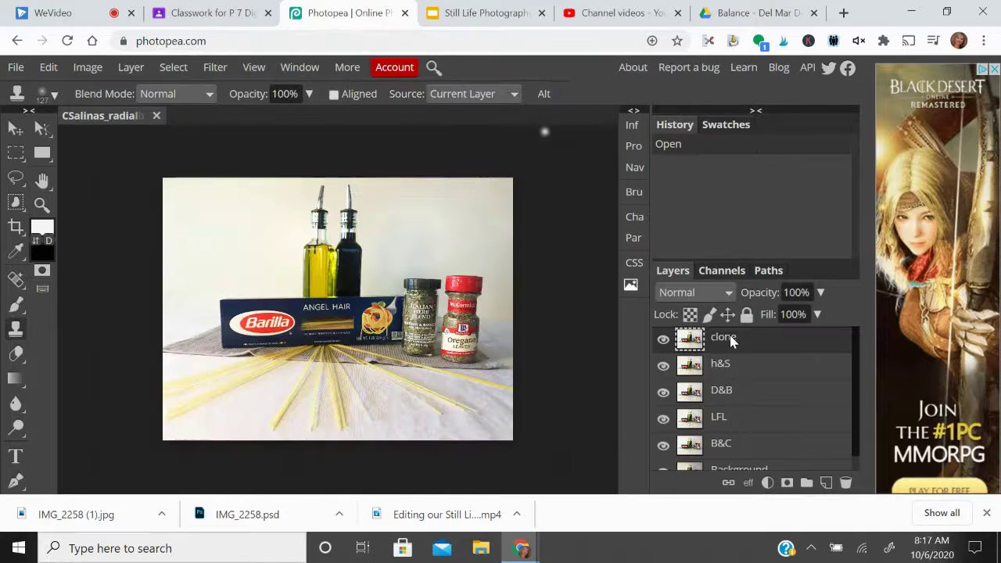
Step: Scroll the Layers panel from clone to Background, then return to the Balance Google Drive tab
scroll(766, 404, down, 1)
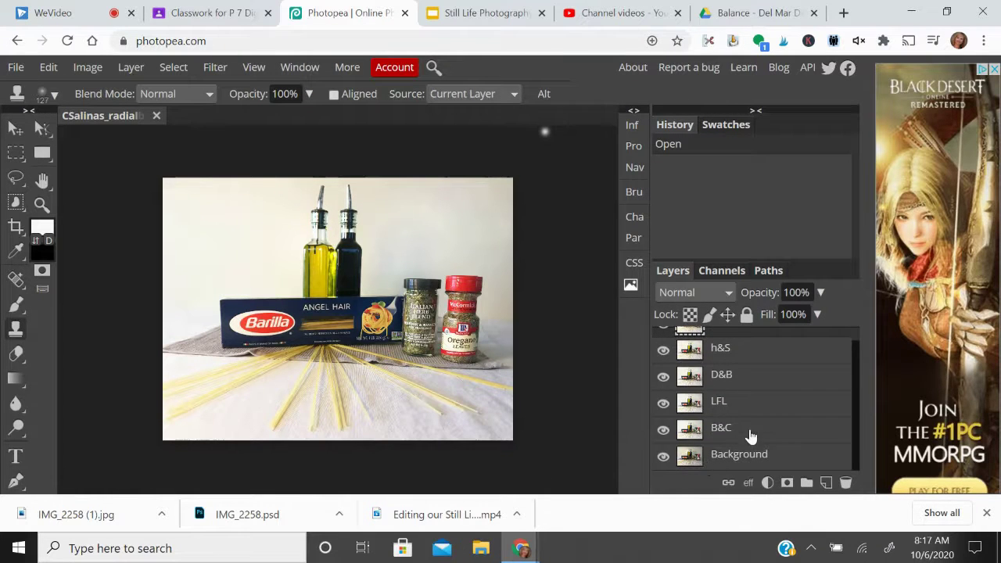
scroll(750, 429, up, 1)
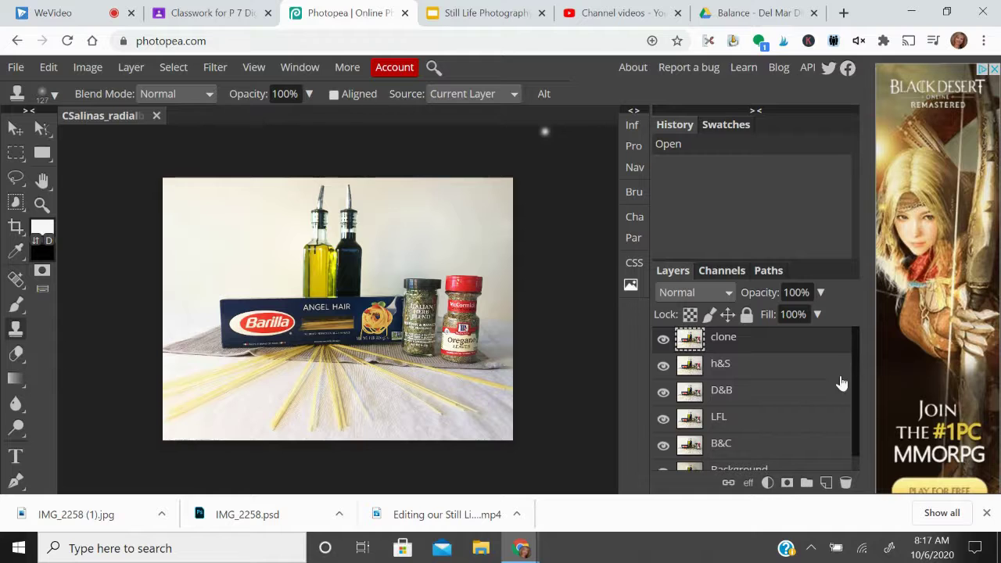
scroll(738, 443, down, 1)
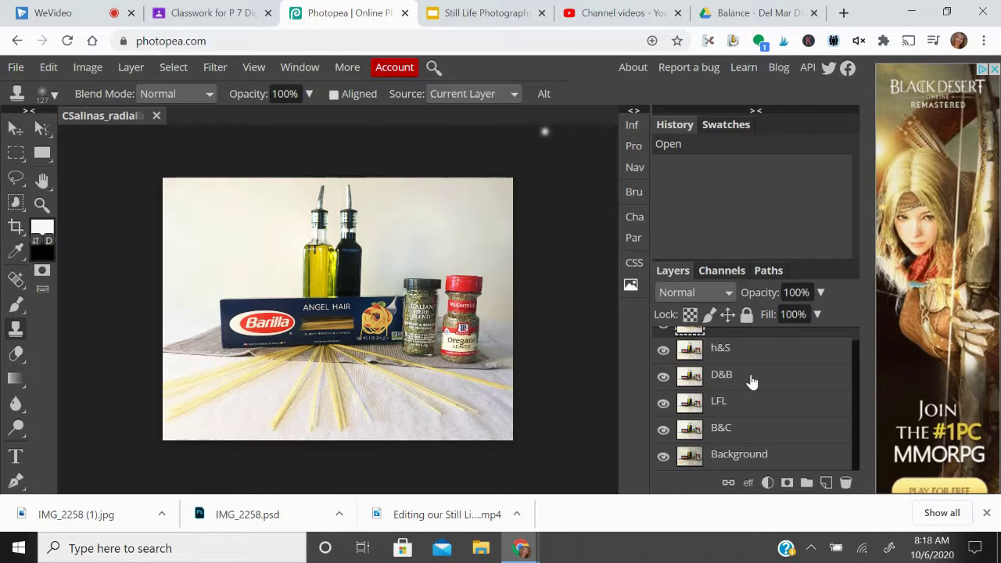
scroll(752, 383, up, 1)
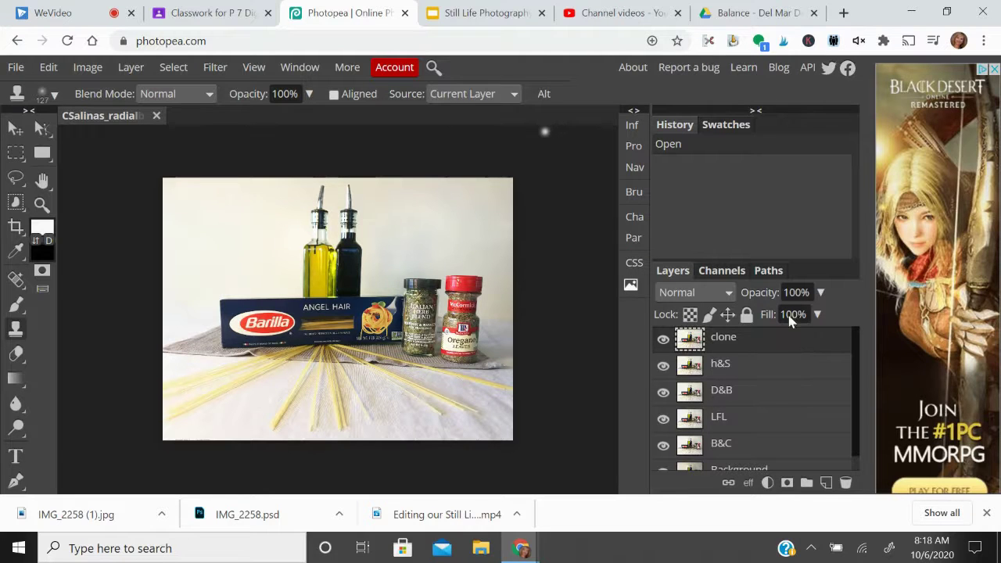
click(770, 20)
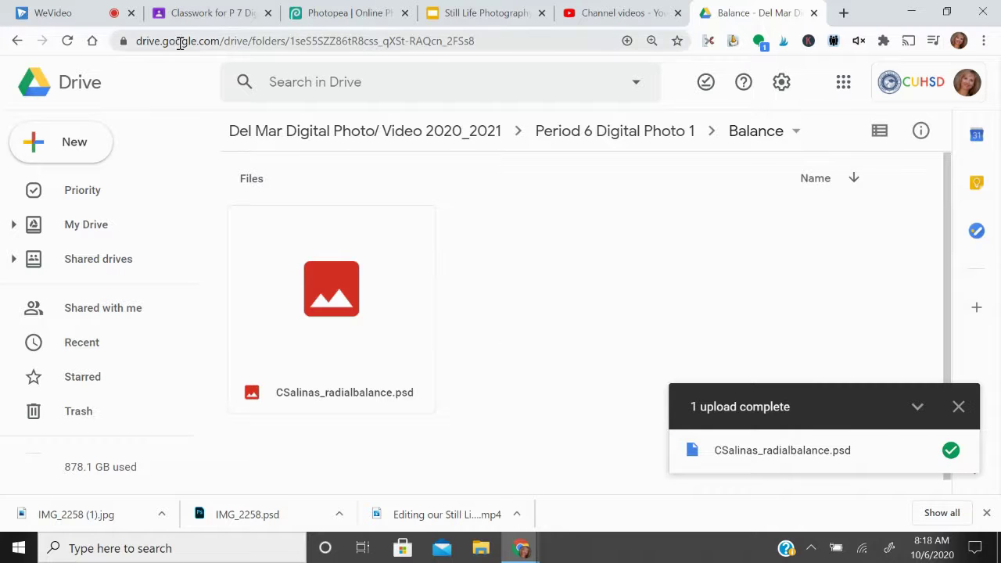
Step: Switch to the WeVideo editor tab showing My media and the empty timeline
click(69, 14)
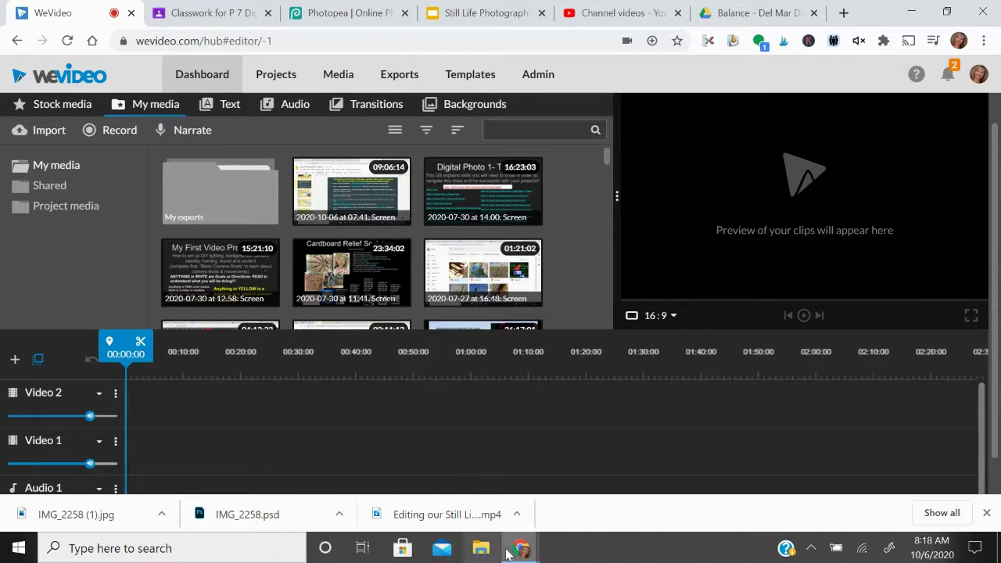
mouse_move(521, 547)
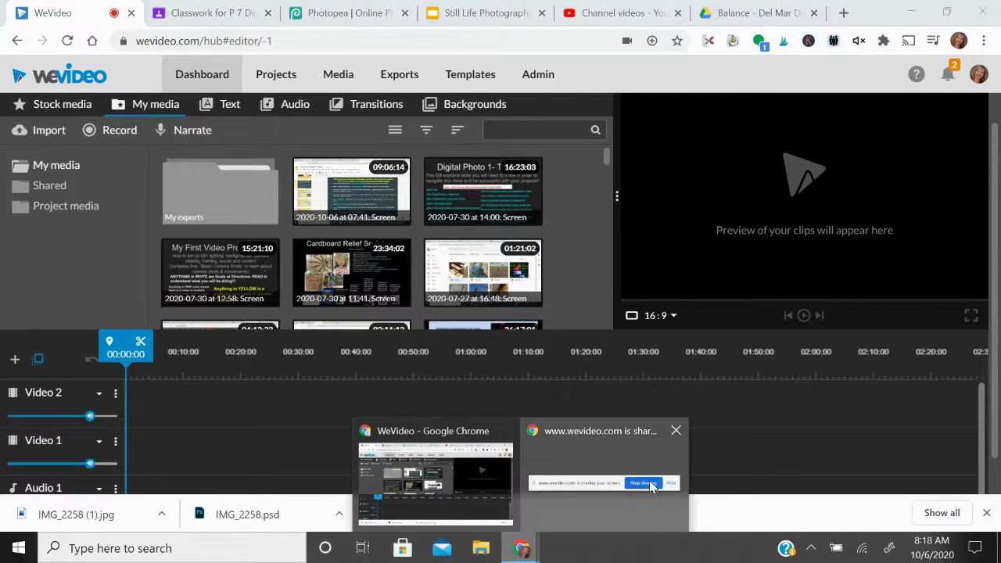